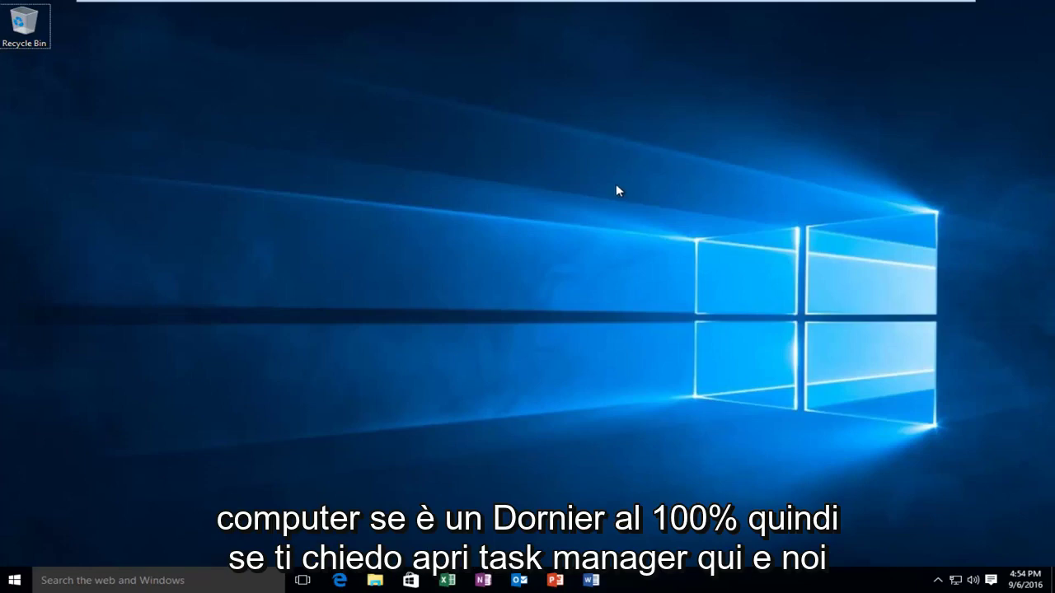
Check the disk's active time in Task Manager's performance view, then close Task Manager
right_click(727, 581)
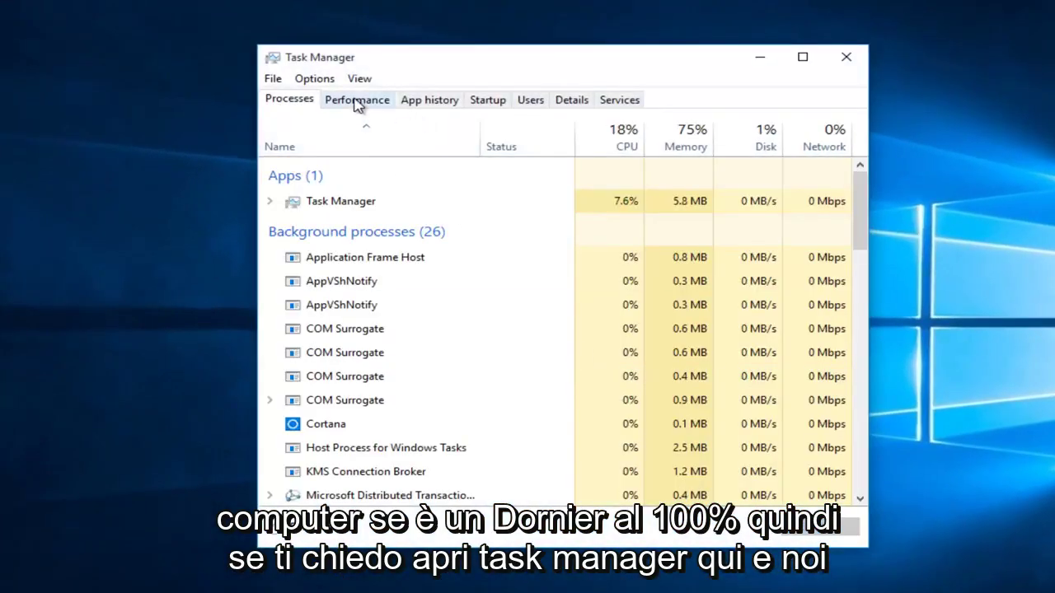
click(356, 99)
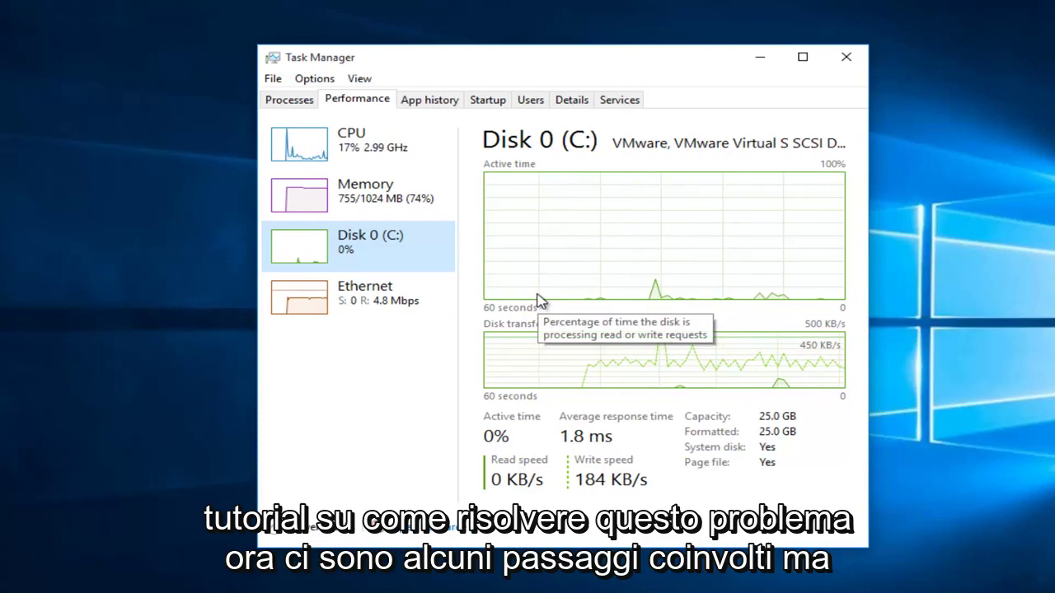
click(850, 63)
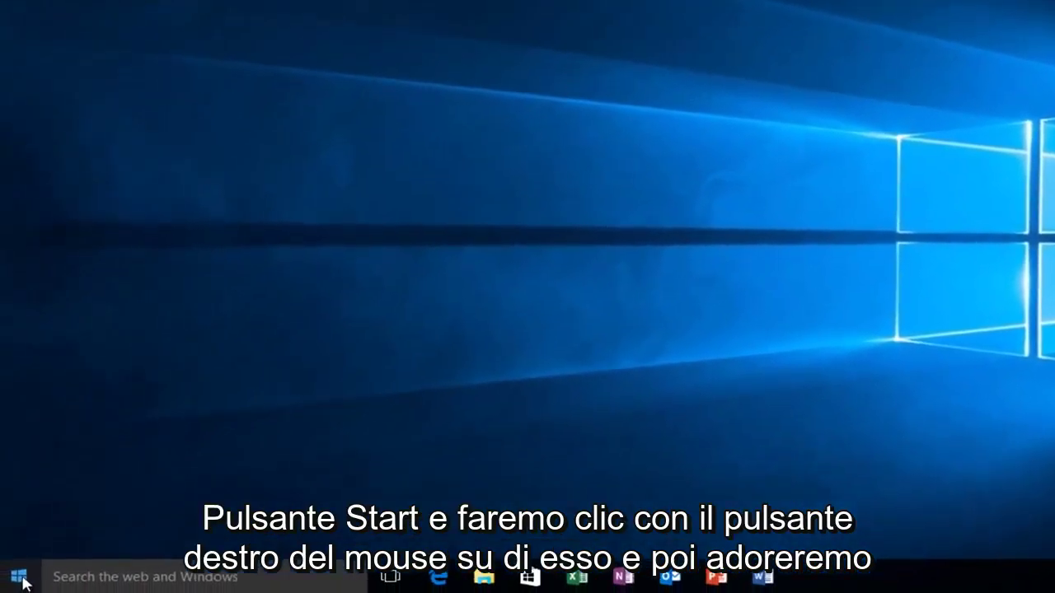
Run services.msc to open the Services console
right_click(20, 576)
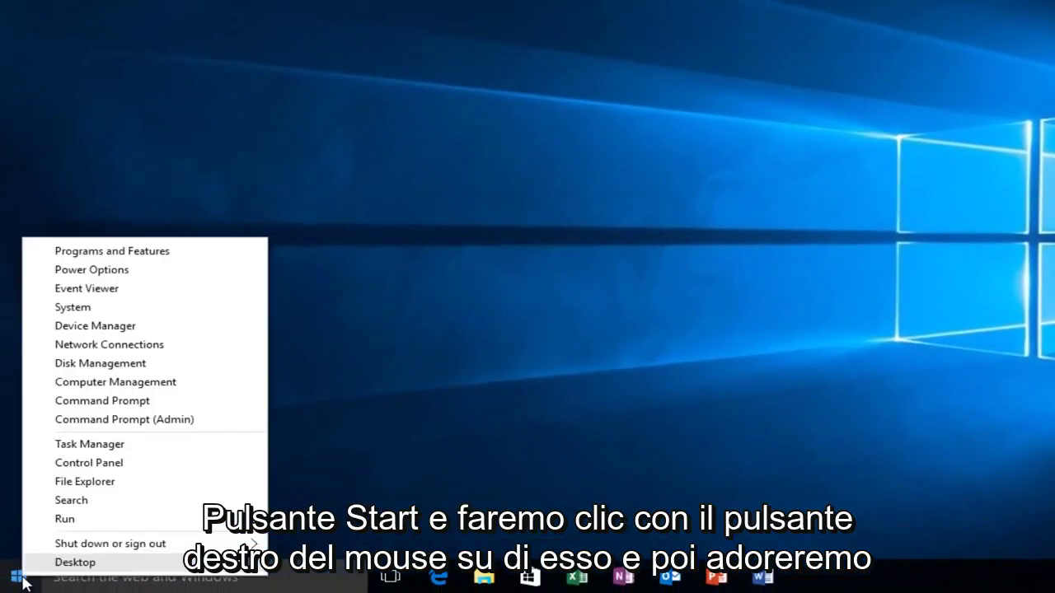
click(64, 519)
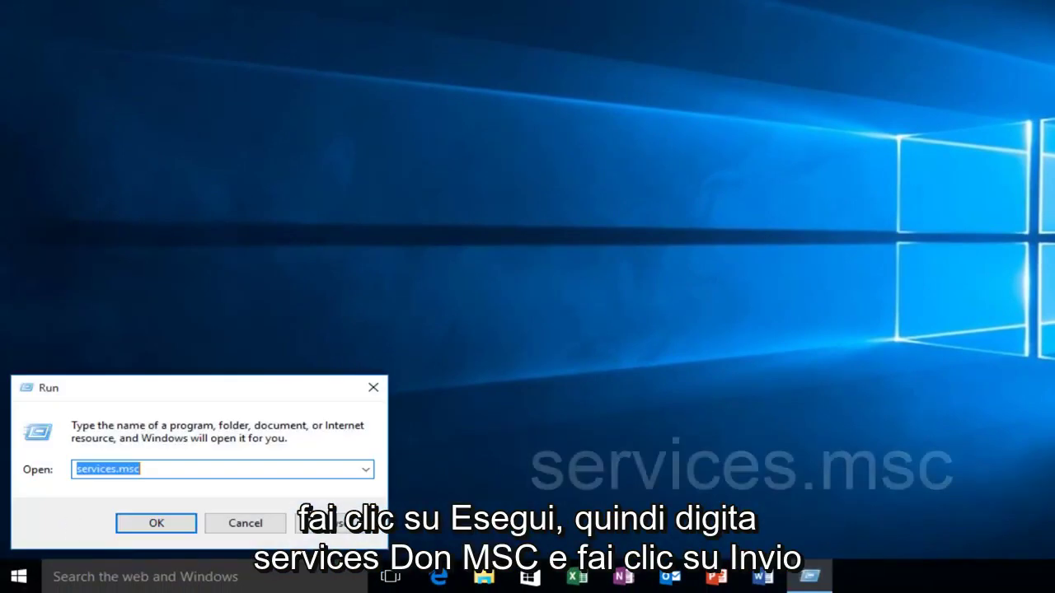
text(services.)
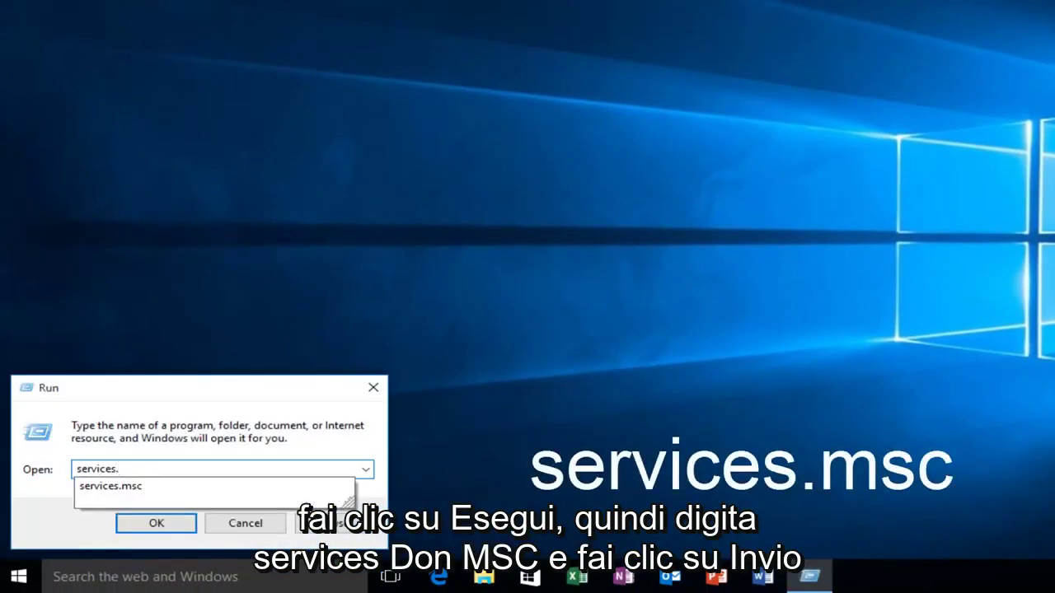
text(msc)
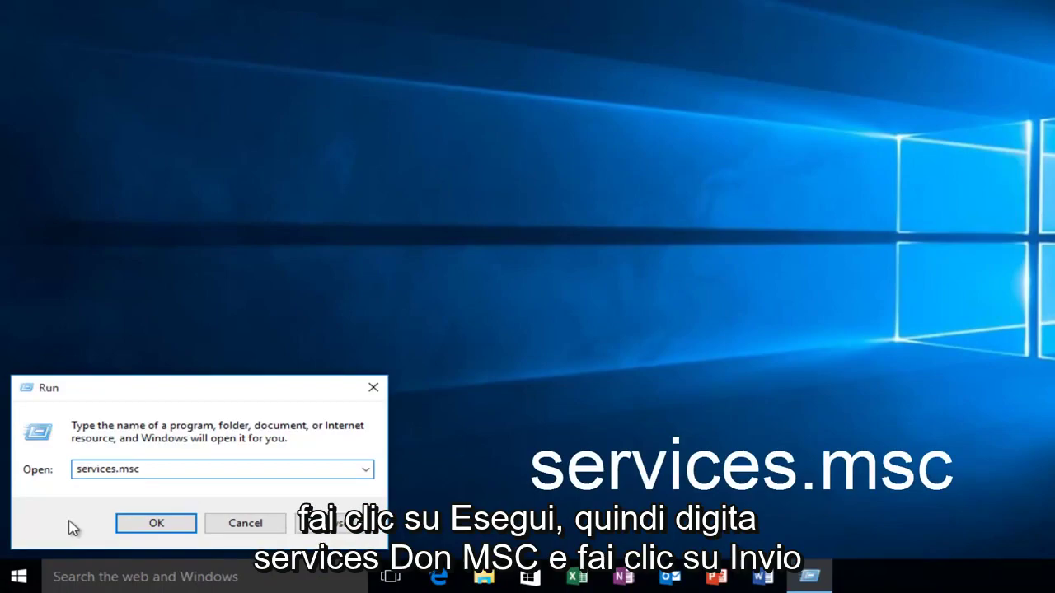
key(Return)
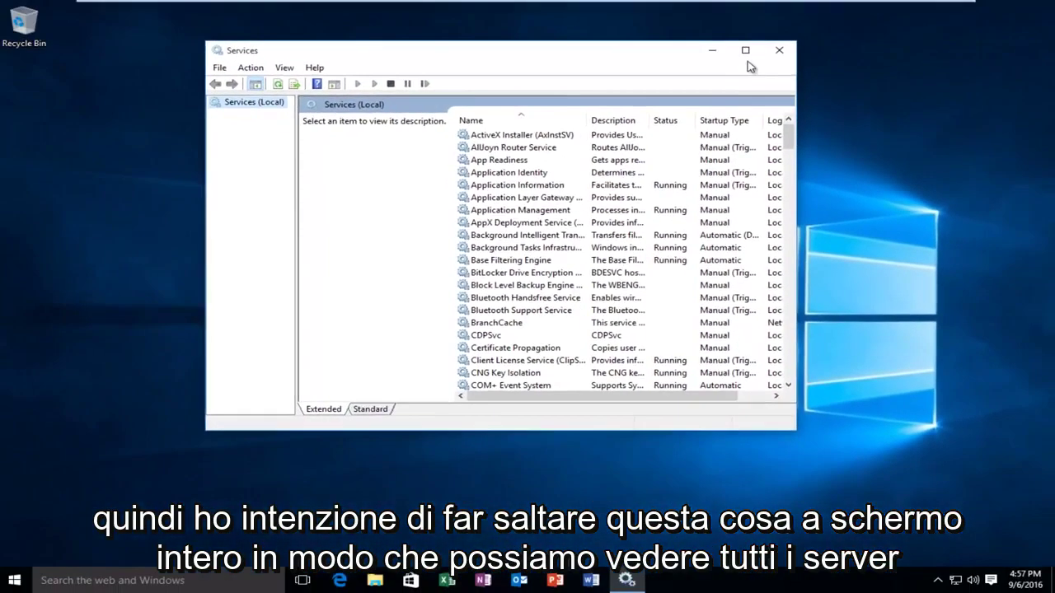
Maximize the Services window and widen the Name column to fit the full service names
click(745, 50)
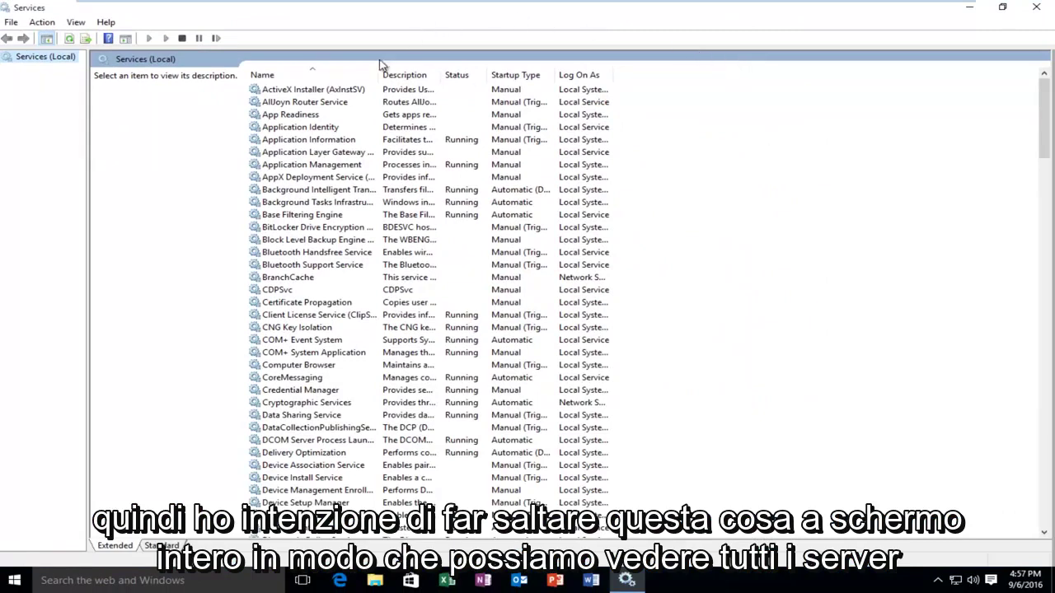
drag(381, 74, 462, 76)
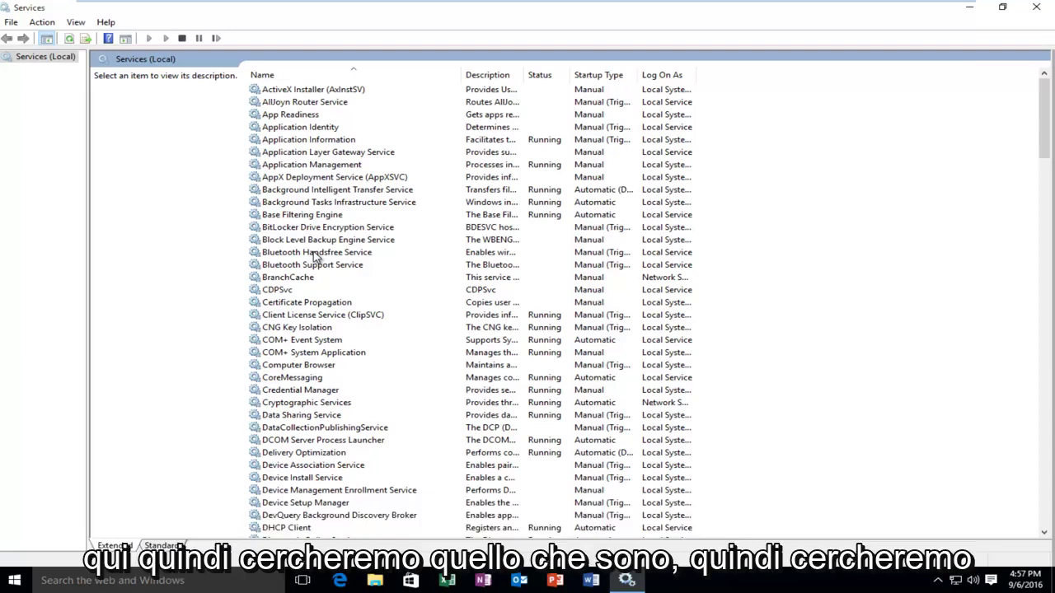
click(313, 253)
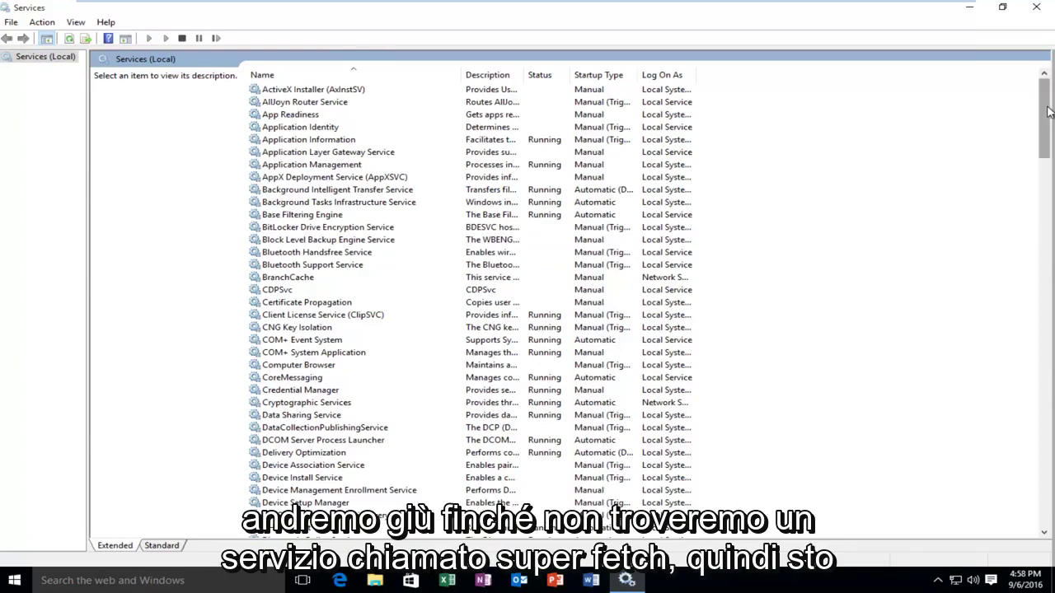
Set the Superfetch service's startup type to Disabled, apply it, and close the Services console
drag(1048, 114, 1047, 357)
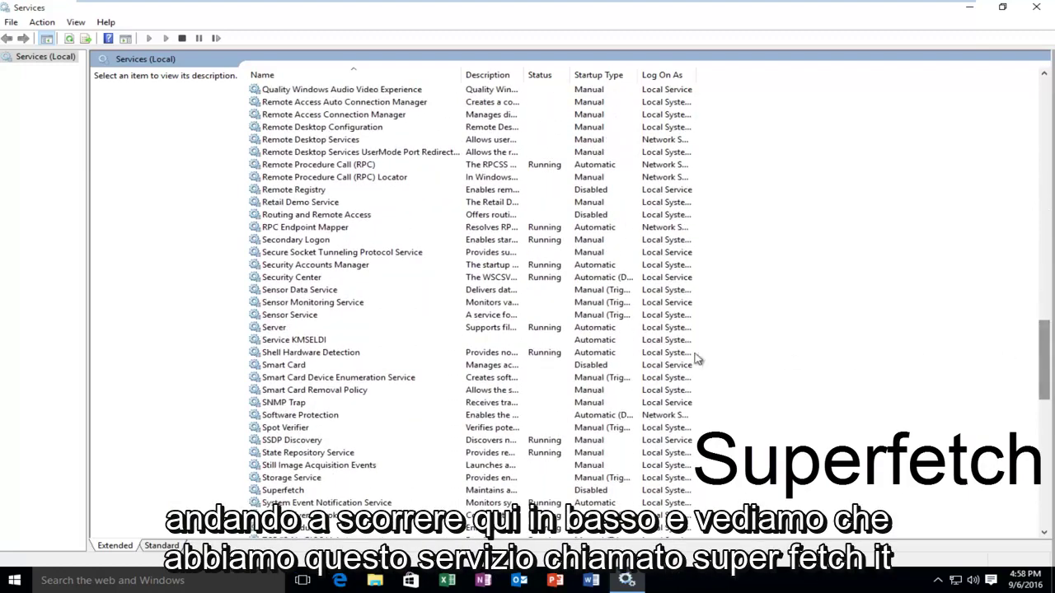
click(272, 491)
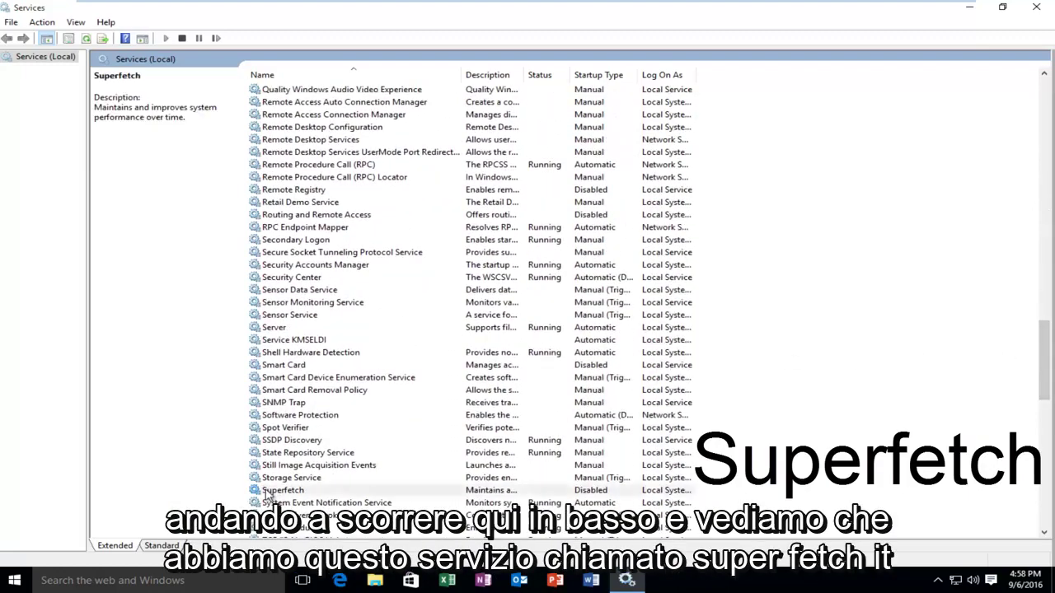
scroll(275, 428, down, 3)
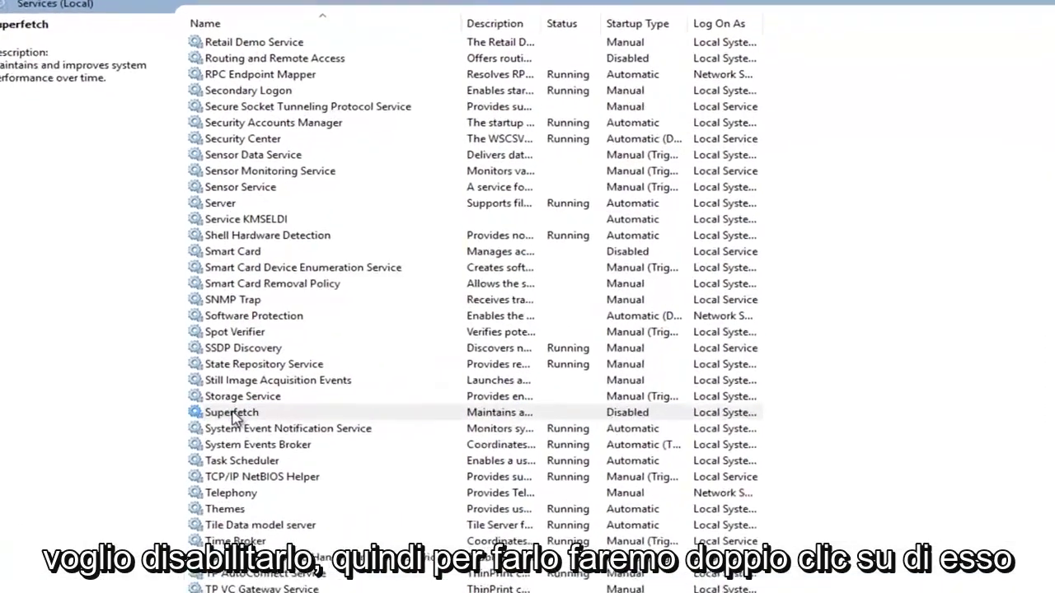
double_click(284, 379)
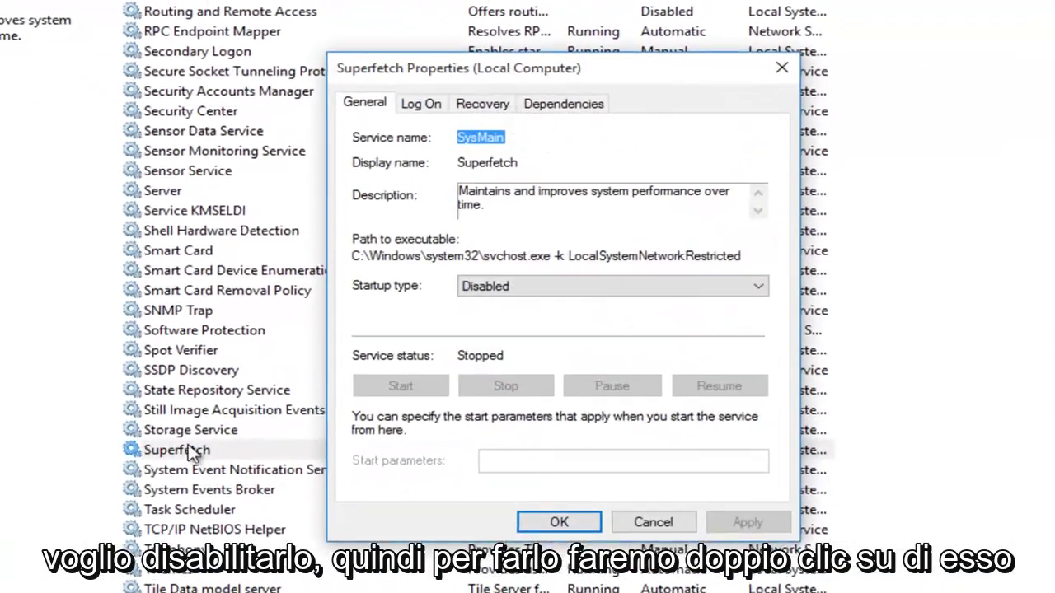
click(486, 274)
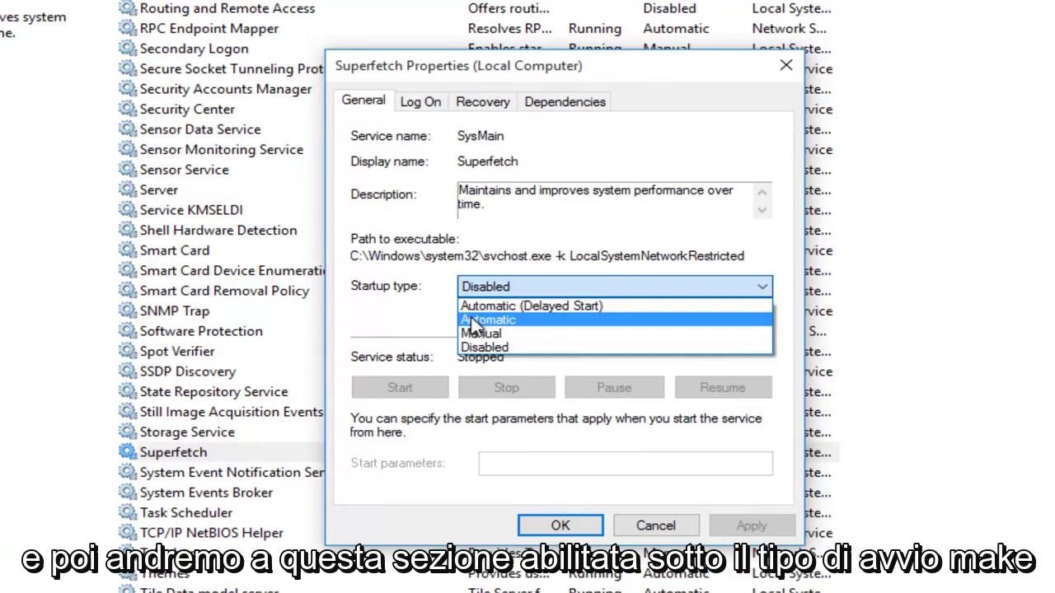
click(482, 349)
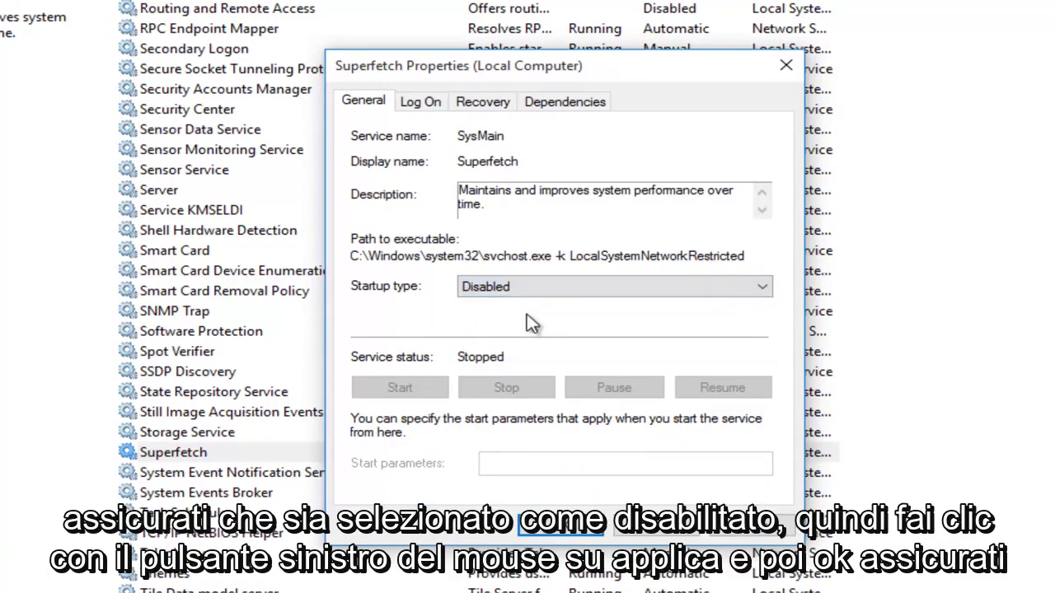
click(751, 534)
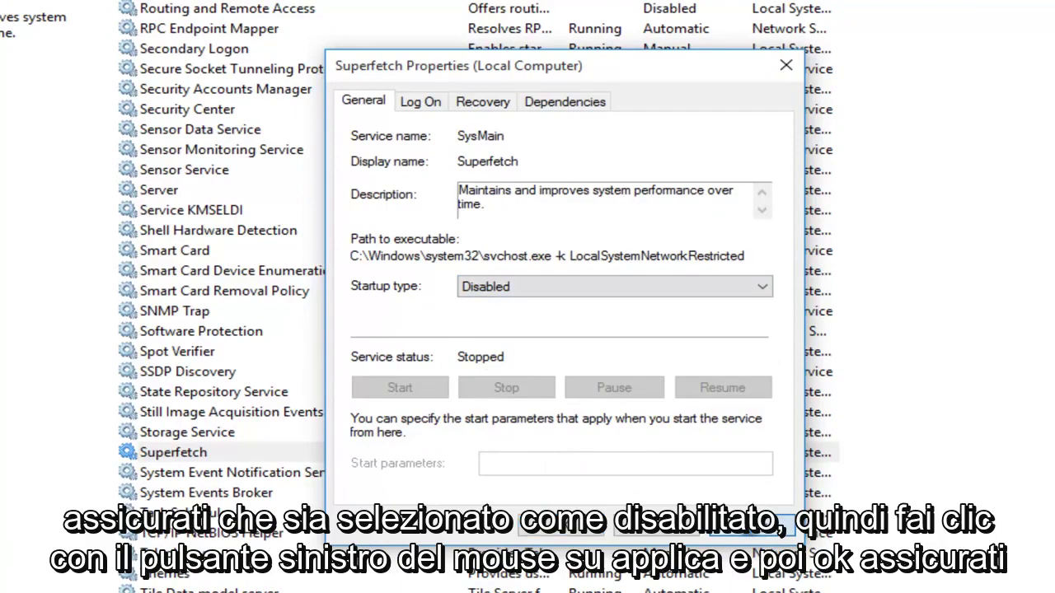
click(575, 532)
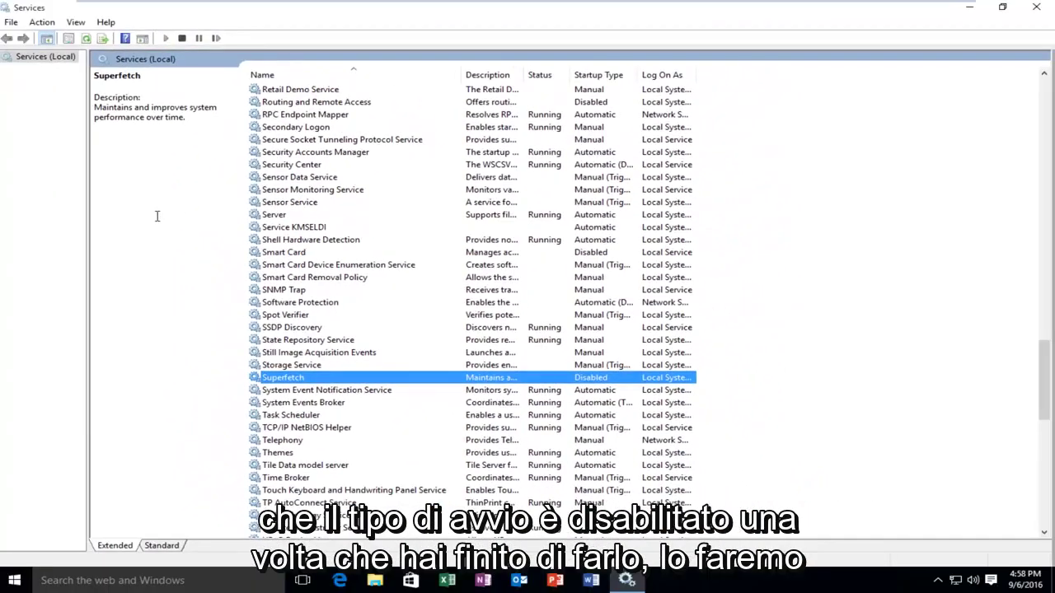
click(1036, 7)
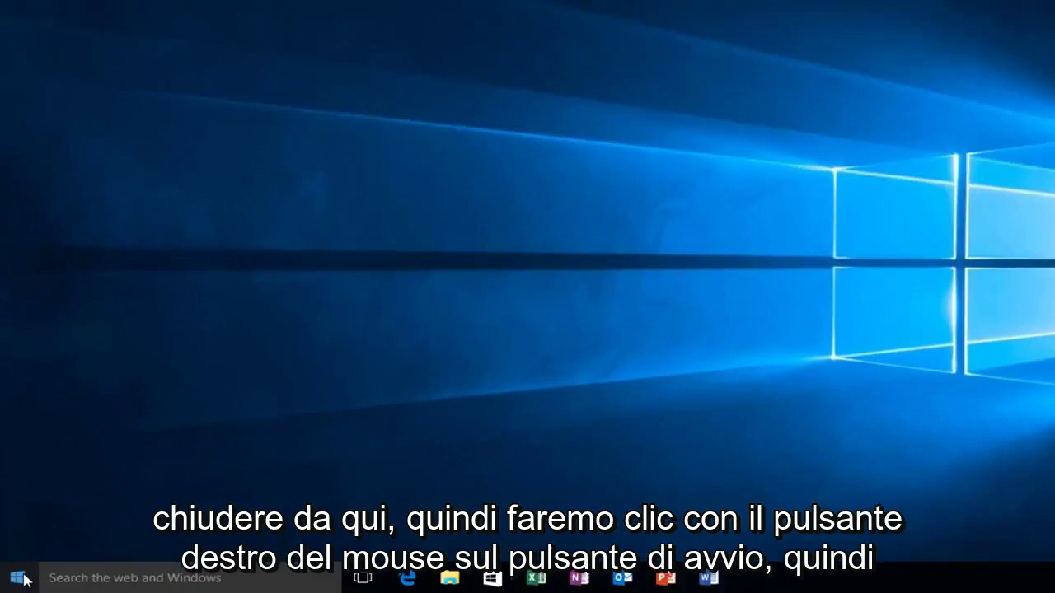
Run regedit and allow it to make changes so that Registry Editor opens
right_click(18, 581)
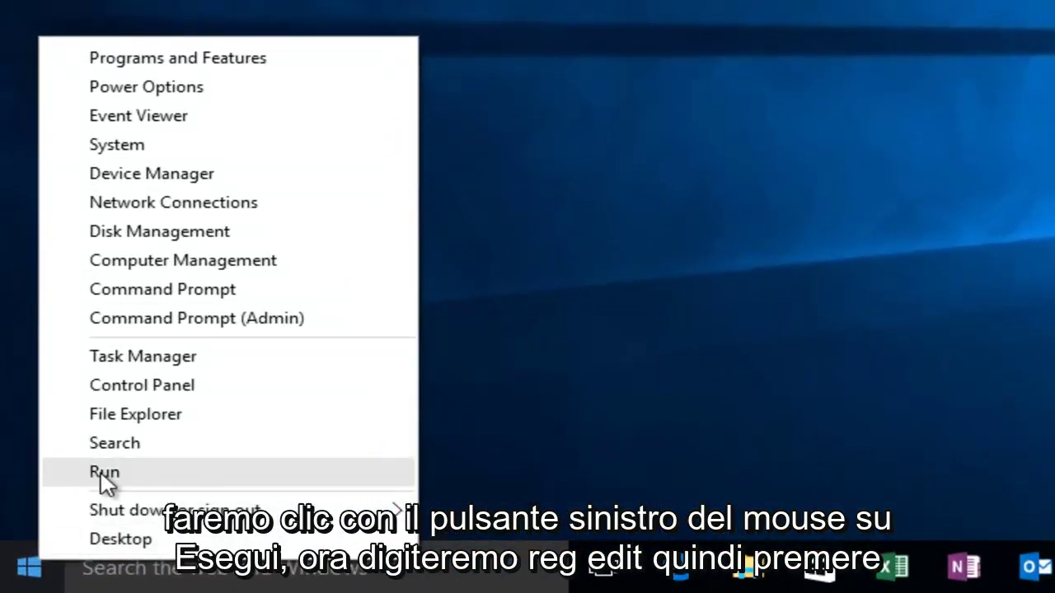
click(105, 476)
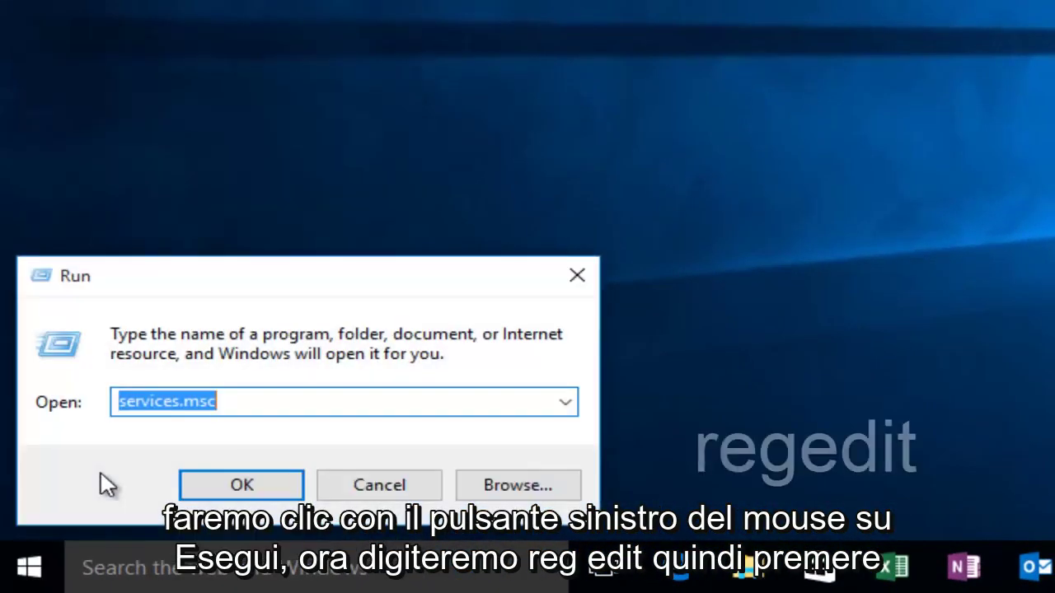
text(regedit)
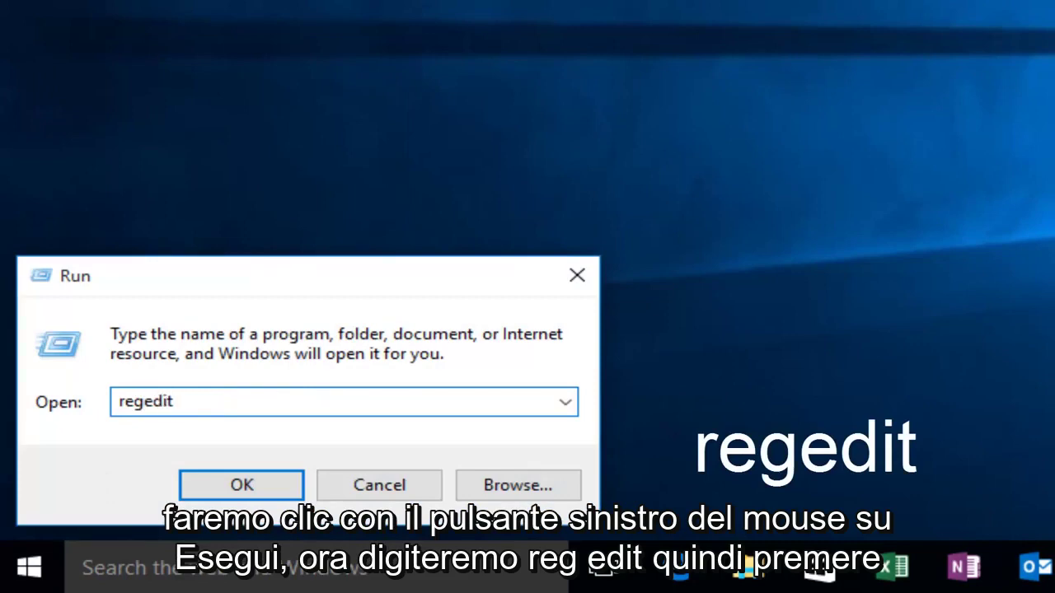
key(Return)
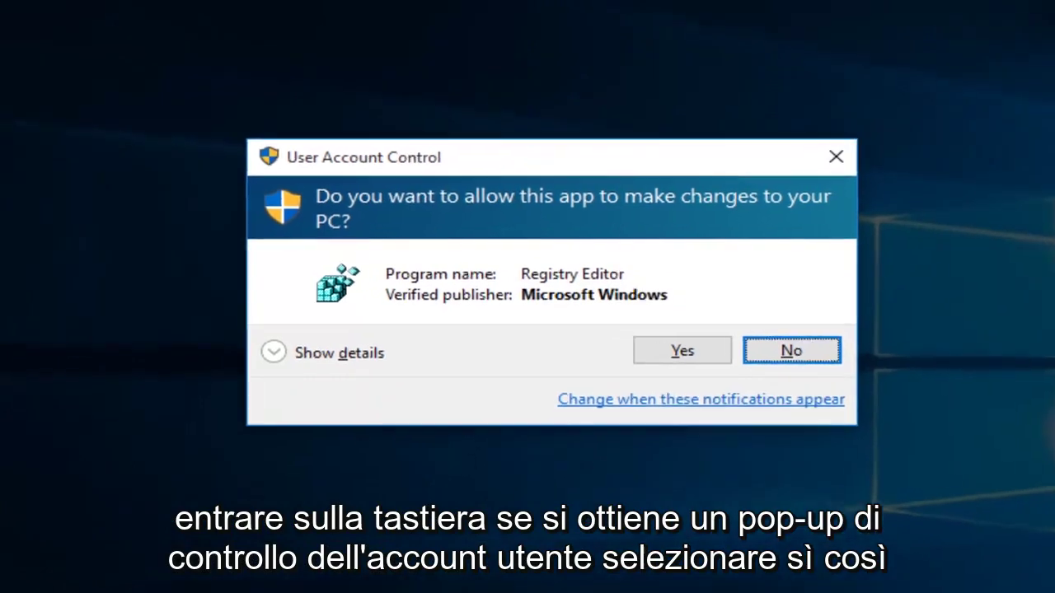
click(640, 318)
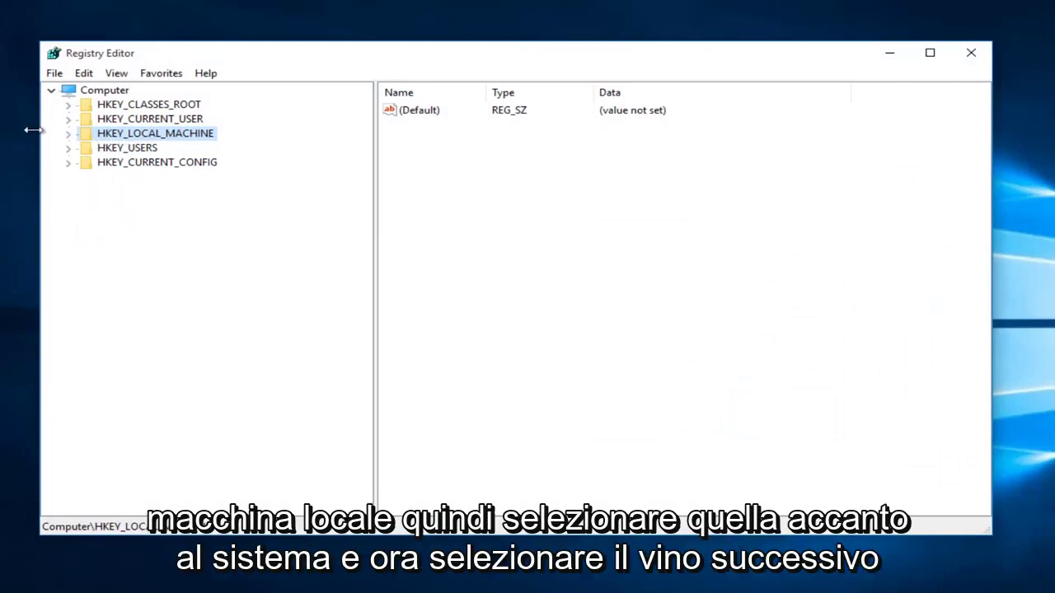
Expand the registry tree down to HKEY_LOCAL_MACHINE\SYSTEM\ControlSet001\Control
click(68, 134)
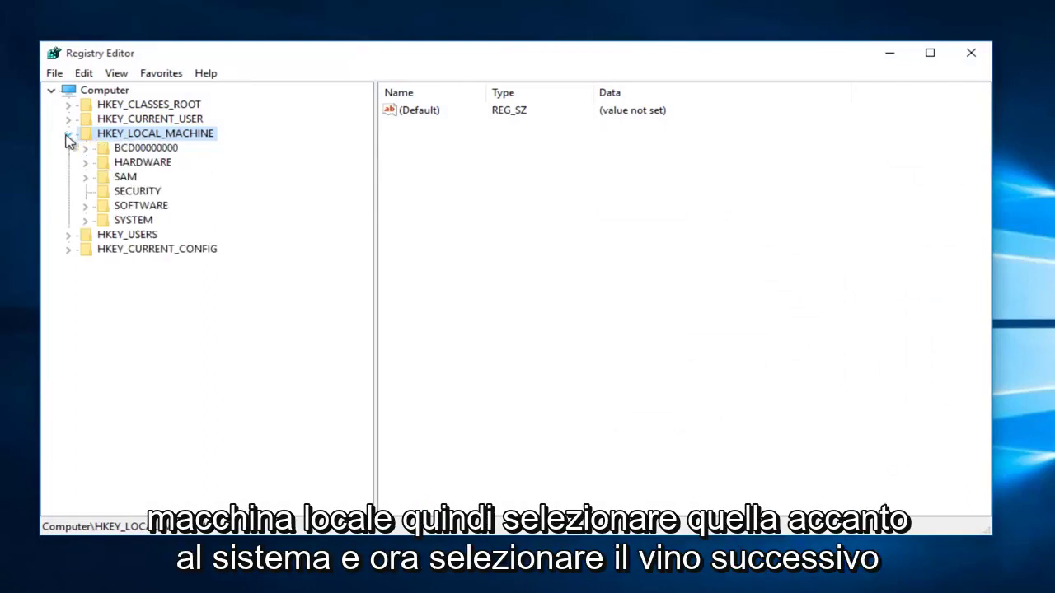
click(85, 221)
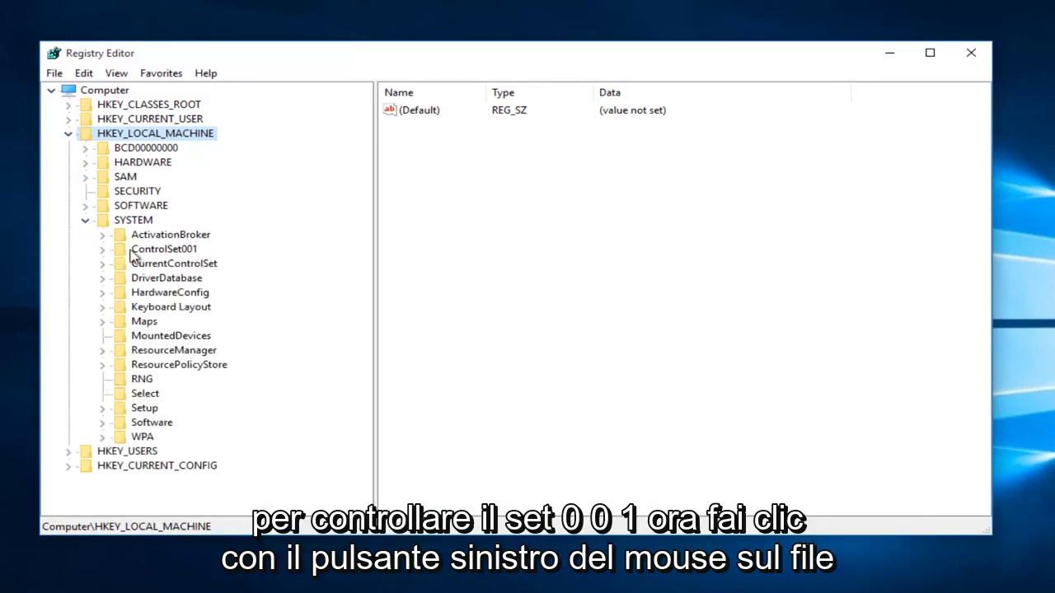
click(102, 249)
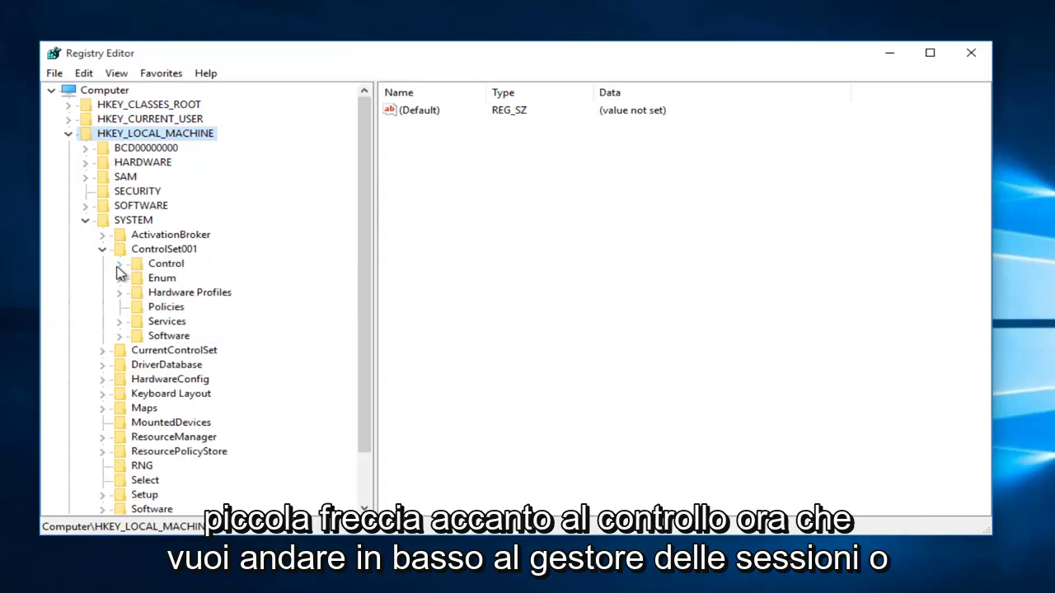
click(118, 264)
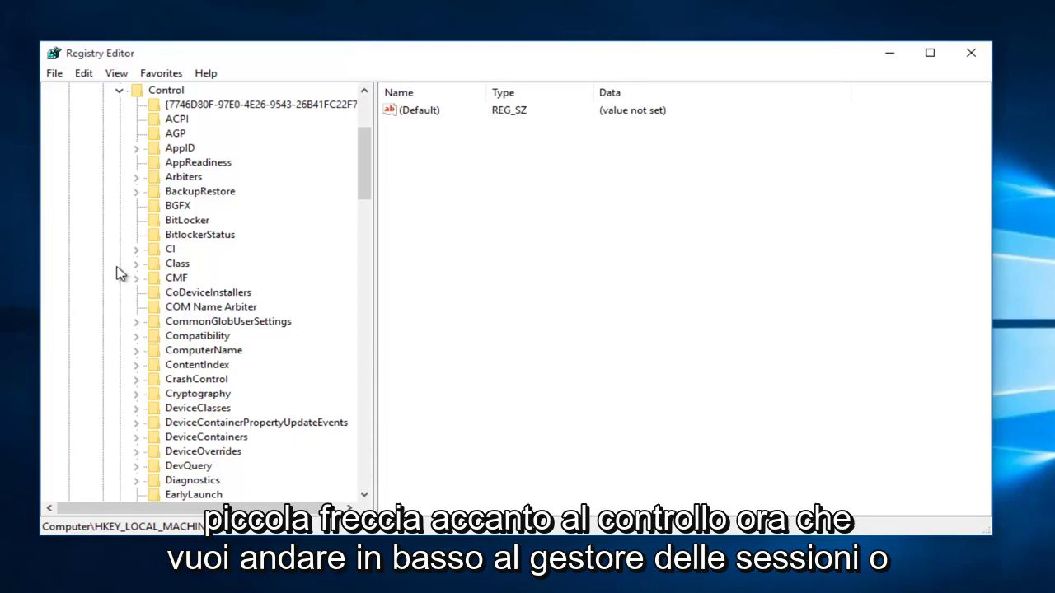
Under Control, expand Session Manager and Memory Management, and open the PrefetchParameters key
scroll(363, 197, down, 2)
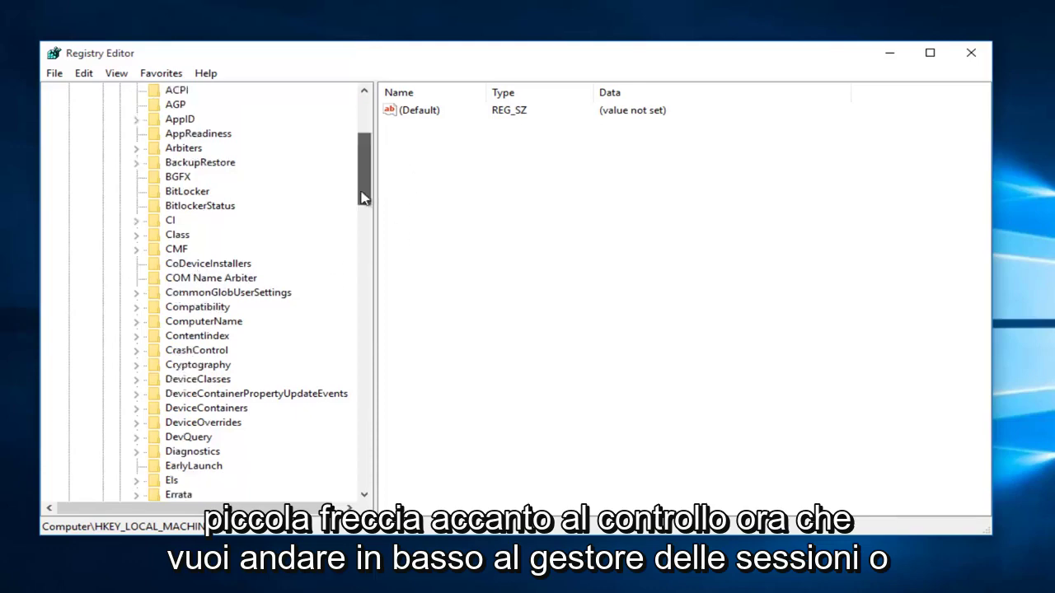
drag(364, 197, 342, 335)
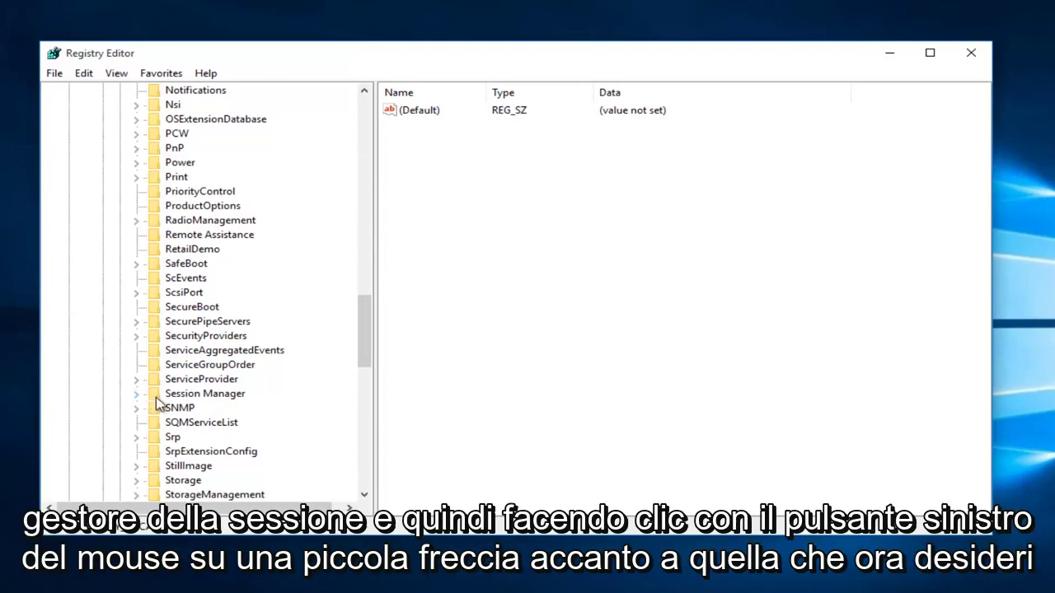
scroll(221, 403, down, 1)
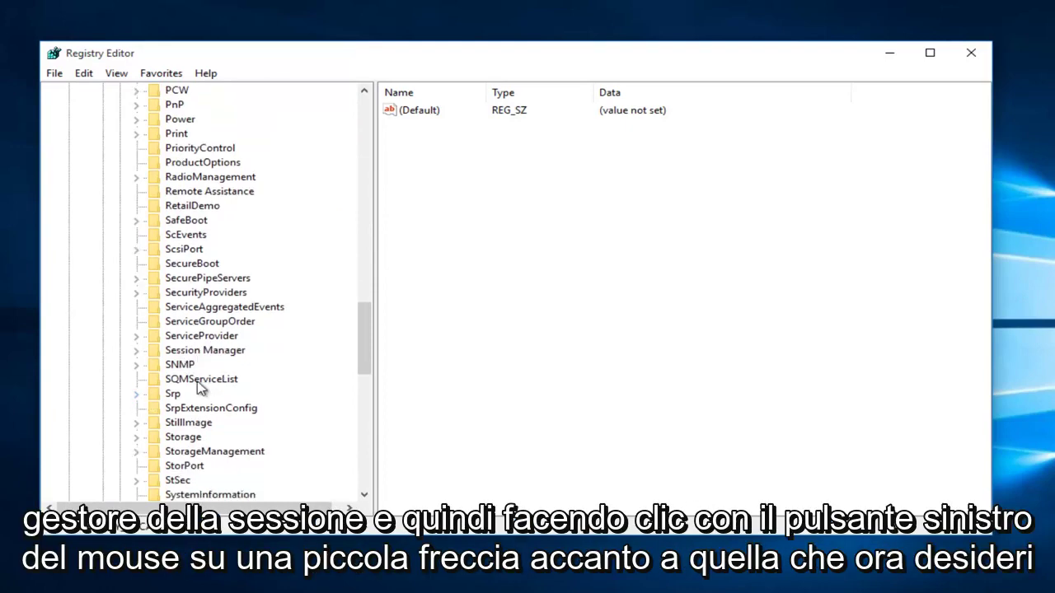
click(136, 351)
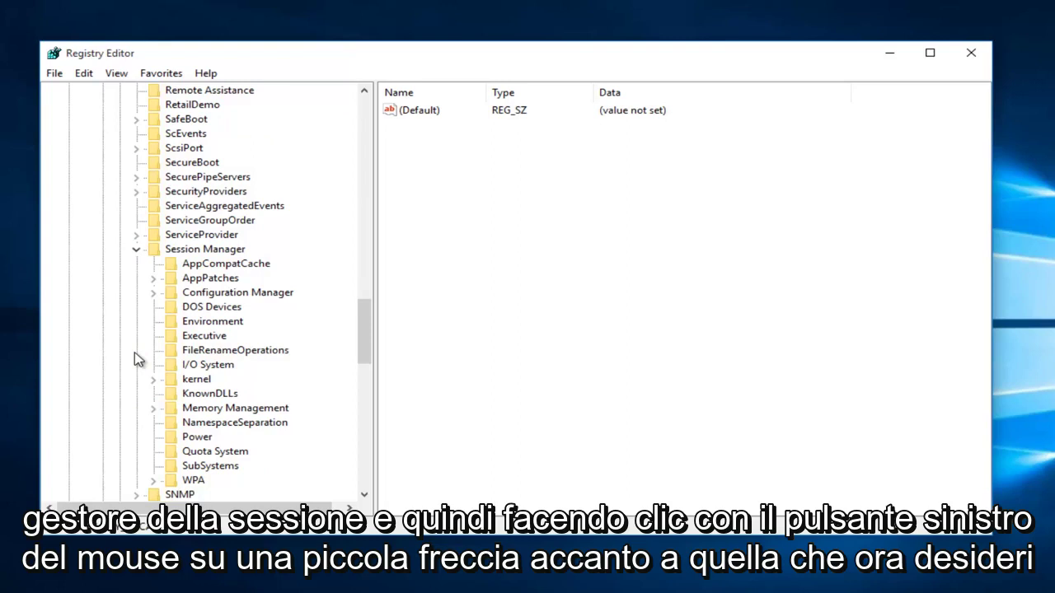
click(154, 410)
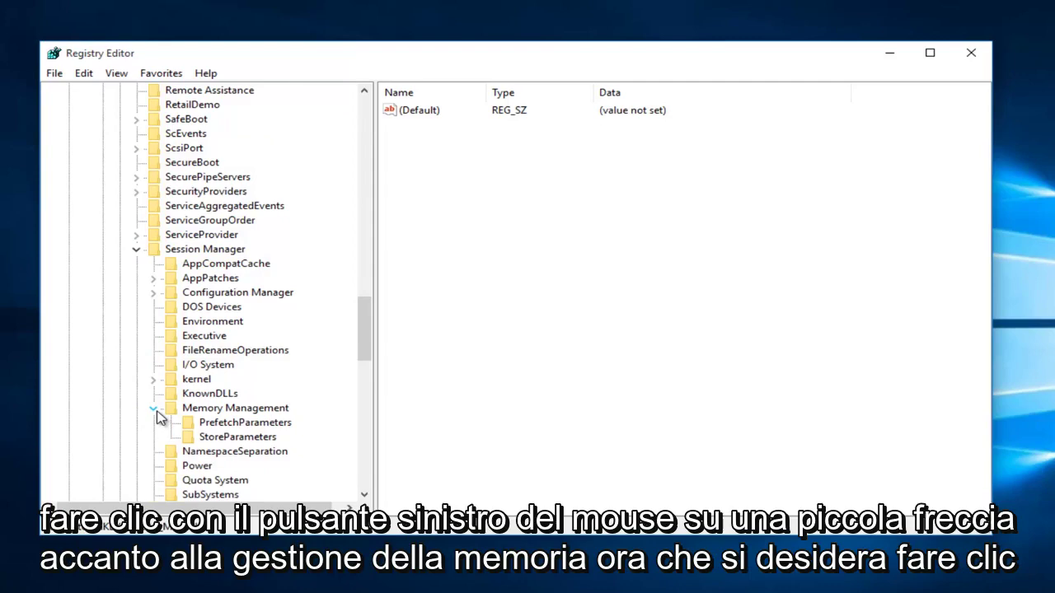
click(160, 410)
click(216, 426)
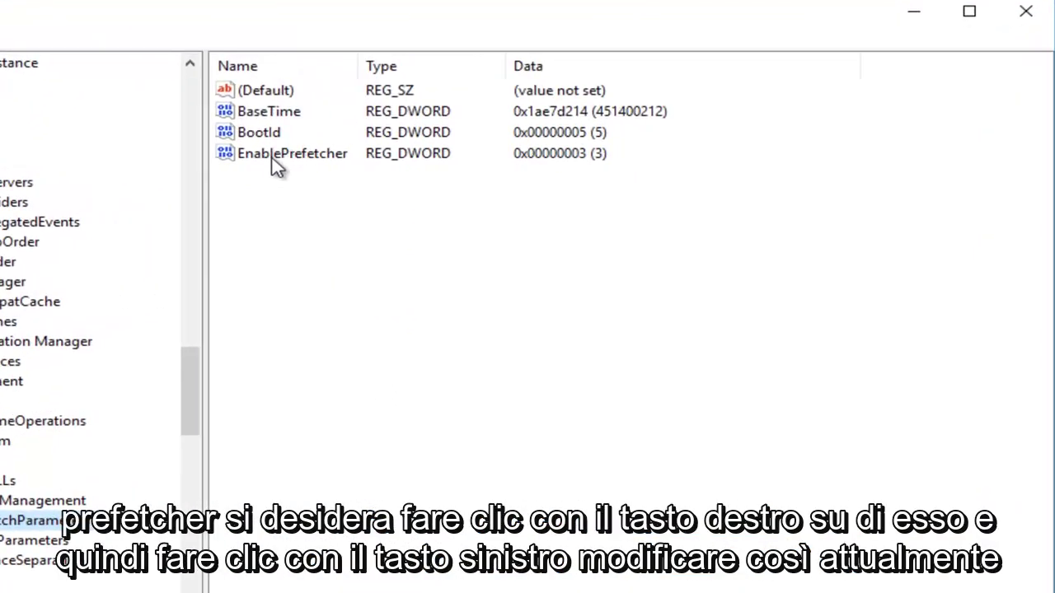
Set the EnablePrefetcher DWORD's value data to 0 with the hexadecimal base and accept the change
right_click(273, 158)
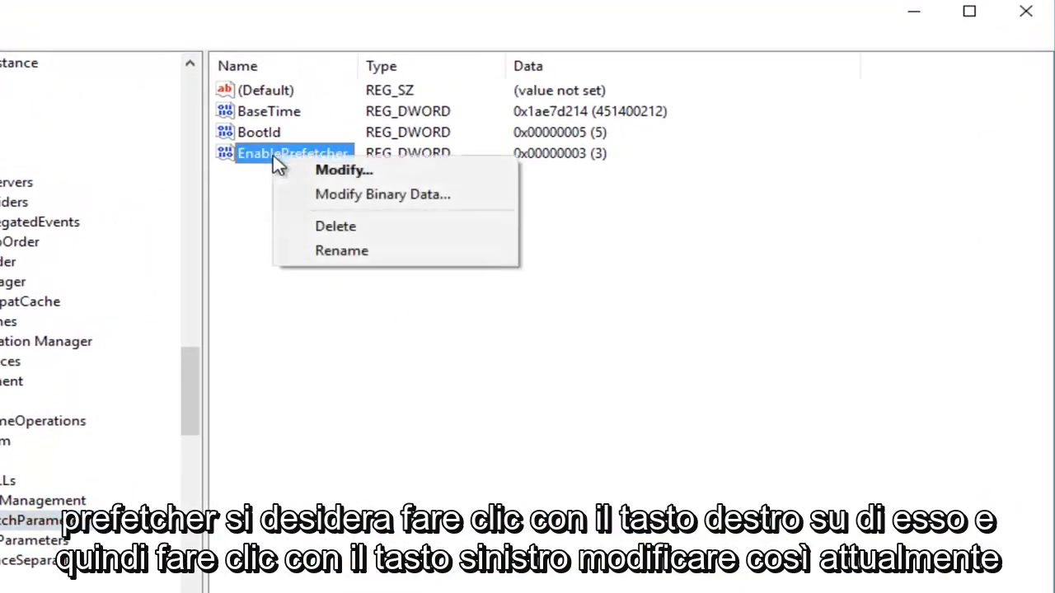
click(326, 173)
drag(24, 113, 559, 216)
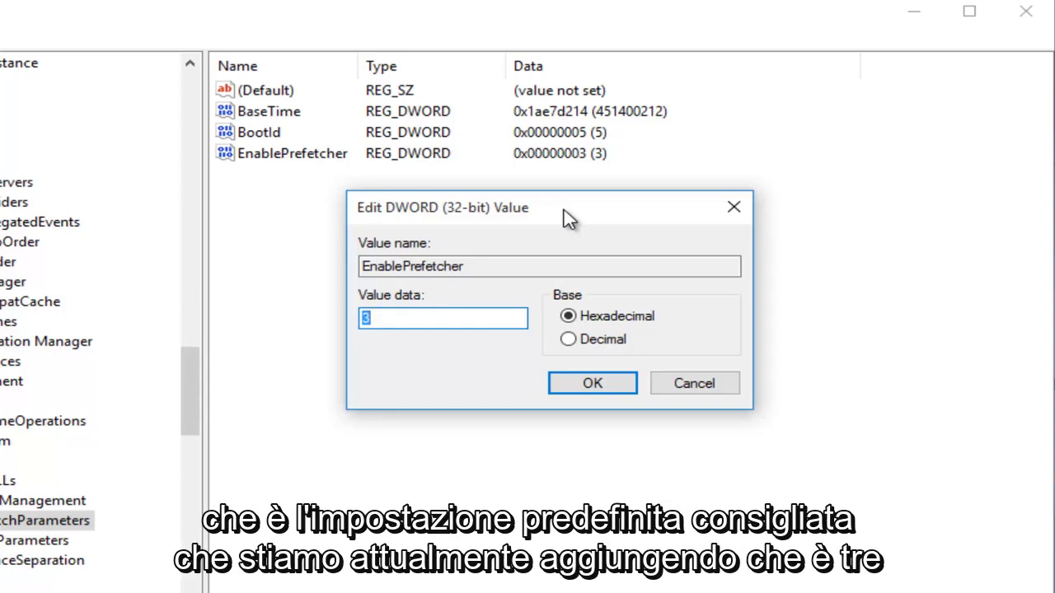
text(0)
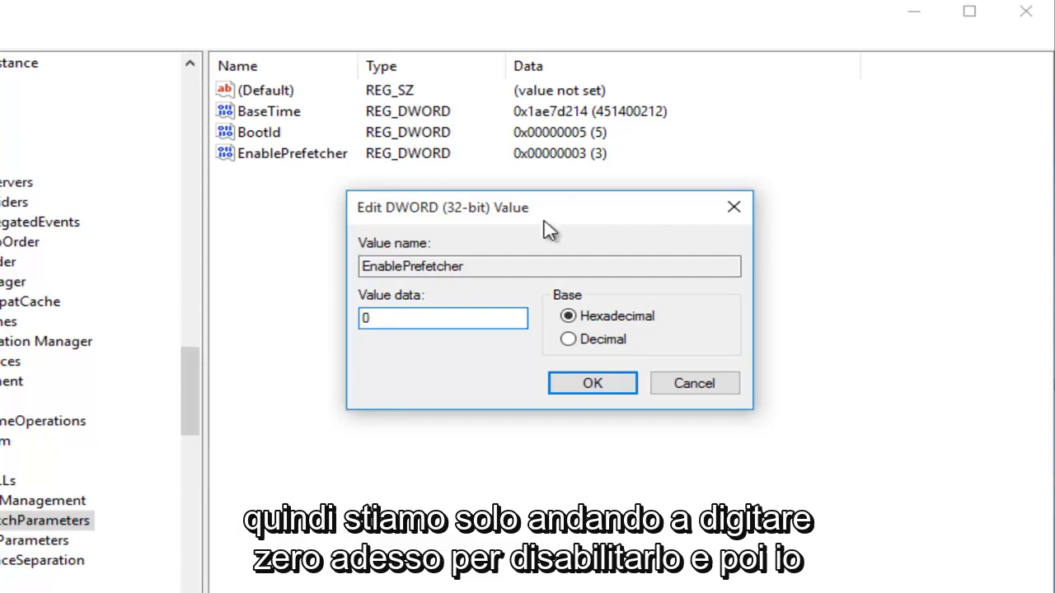
click(583, 385)
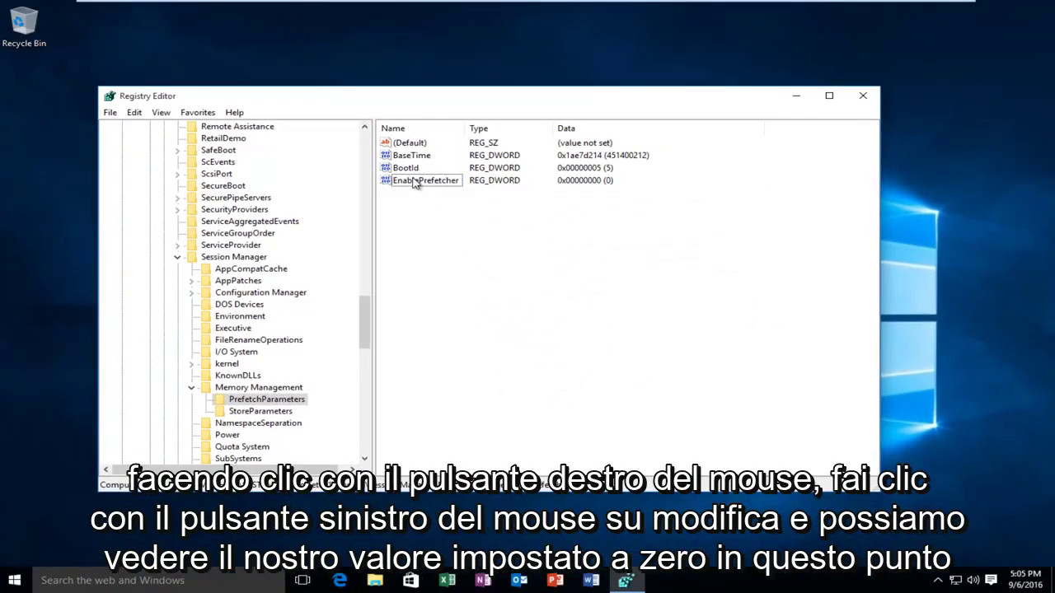
Reopen the EnablePrefetcher value to check its data, accept the dialog, and close Registry Editor
right_click(415, 181)
click(443, 187)
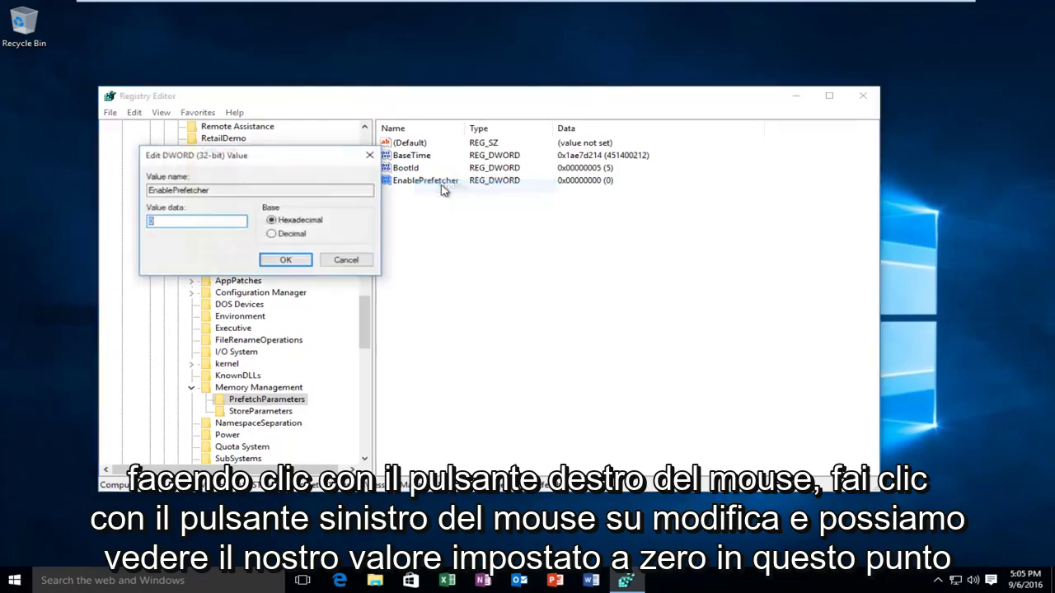
click(281, 260)
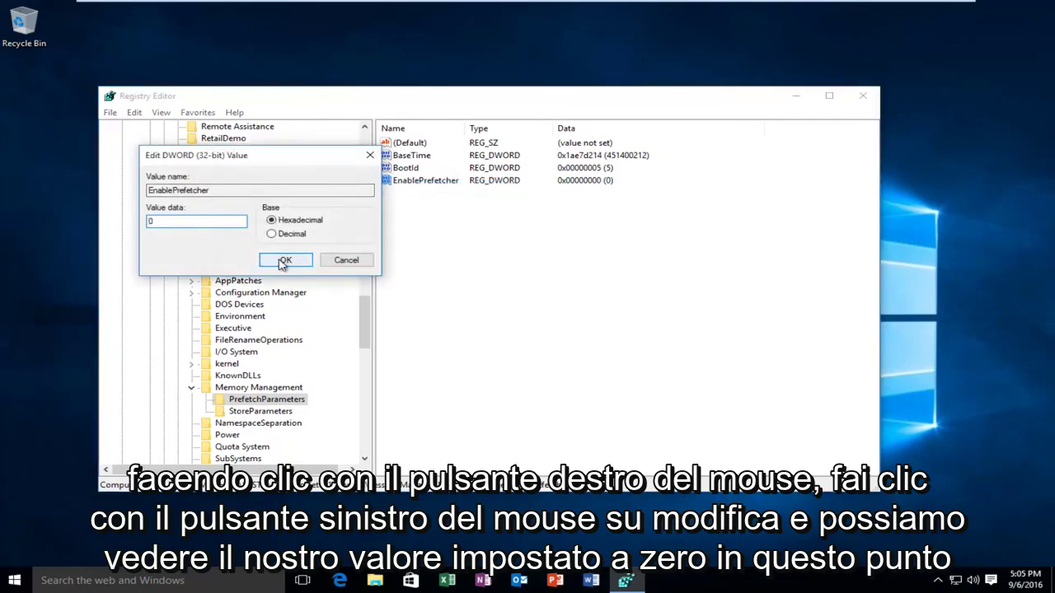
click(283, 261)
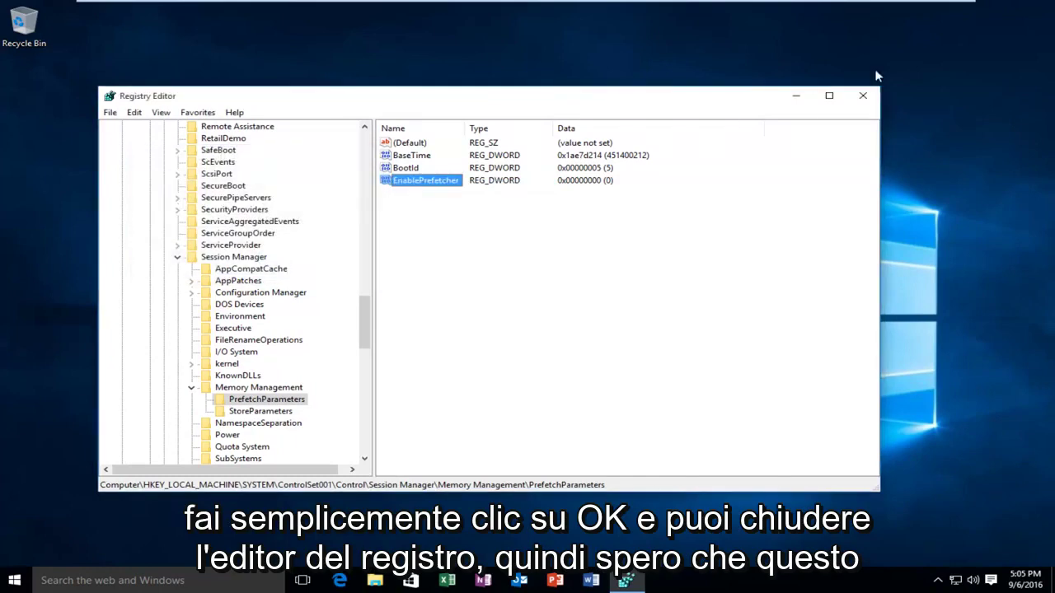
click(864, 96)
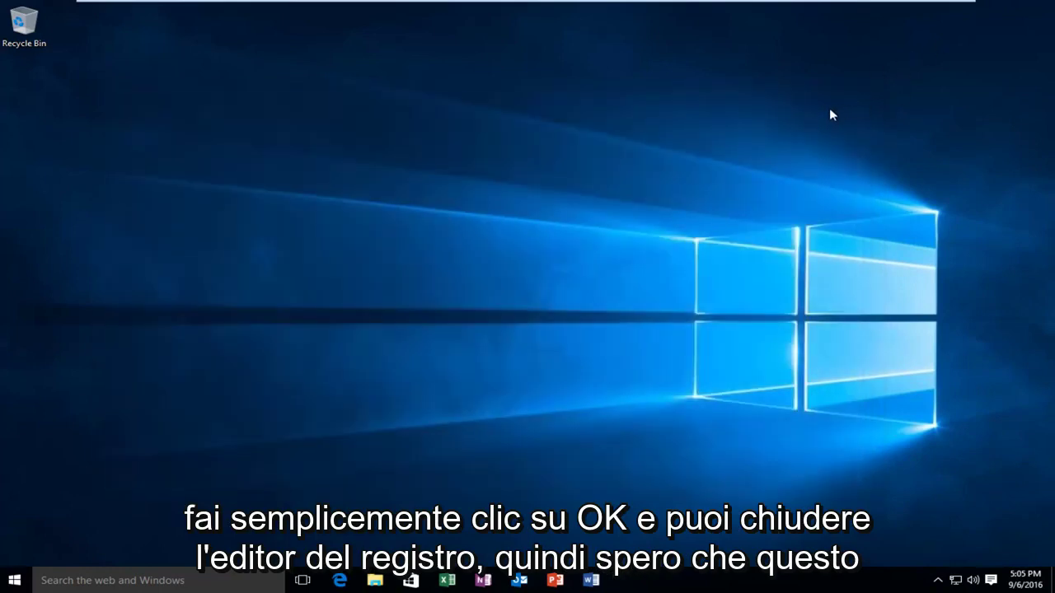